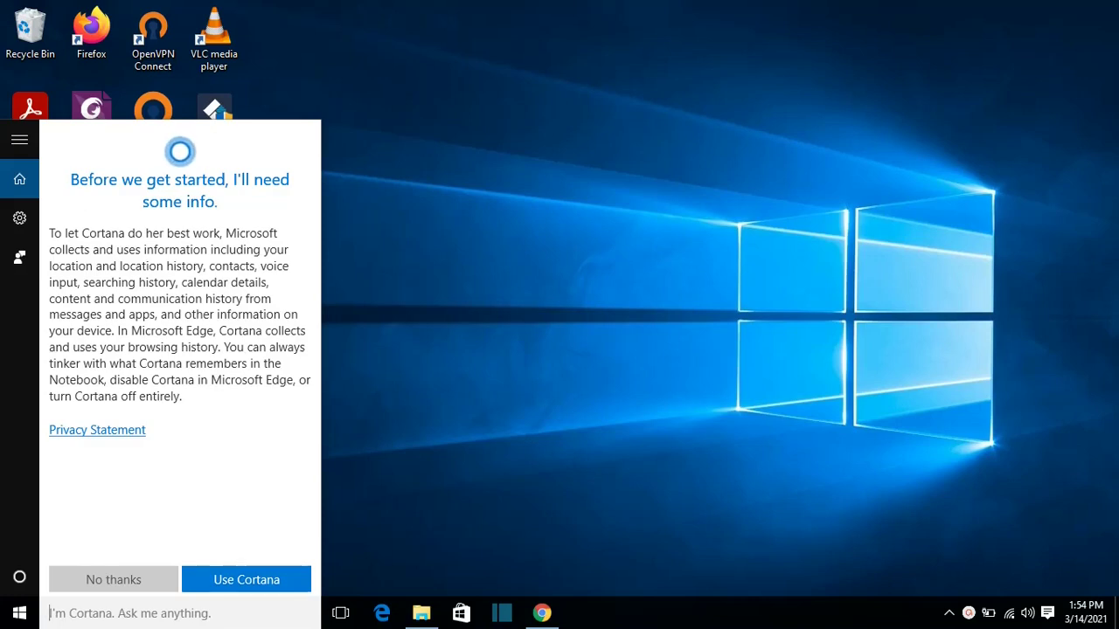
# Search the Start menu for 'setting' so Settings appears as the best match.
pyautogui.write('set')
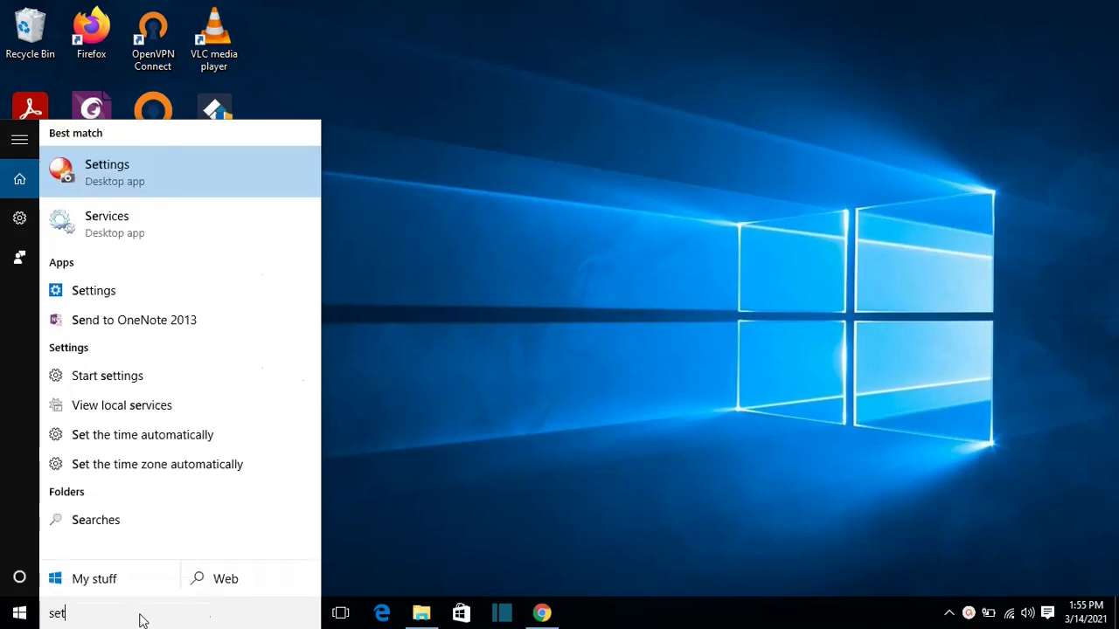
pyautogui.write('ting')
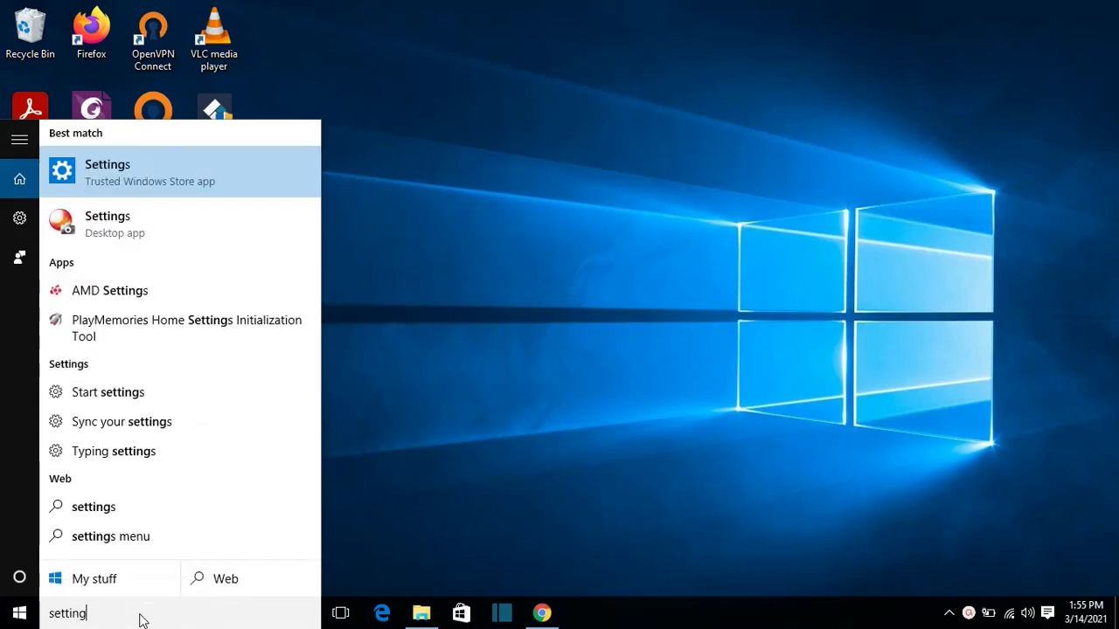
# Open Settings and go to Update & Security's Backup page for File History.
pyautogui.click(145, 178)
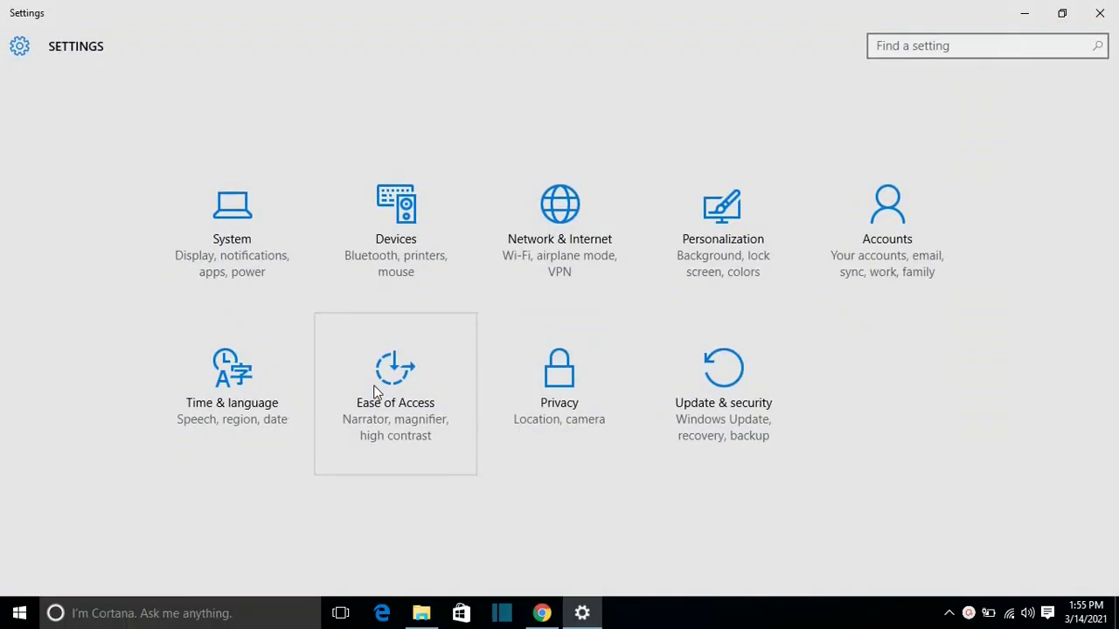
pyautogui.click(754, 390)
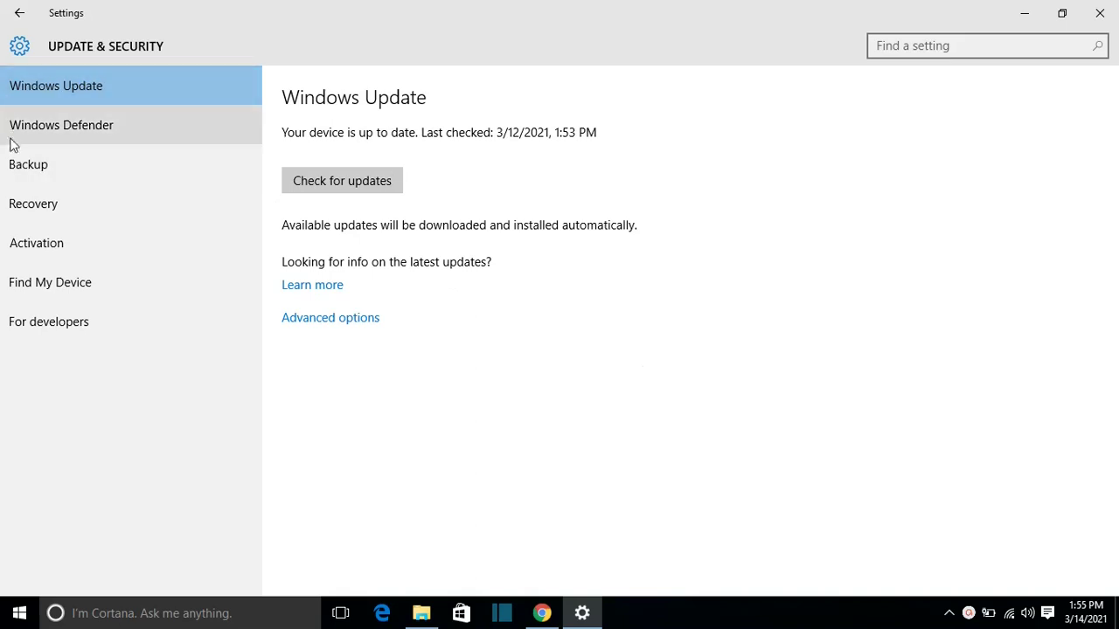
pyautogui.click(27, 174)
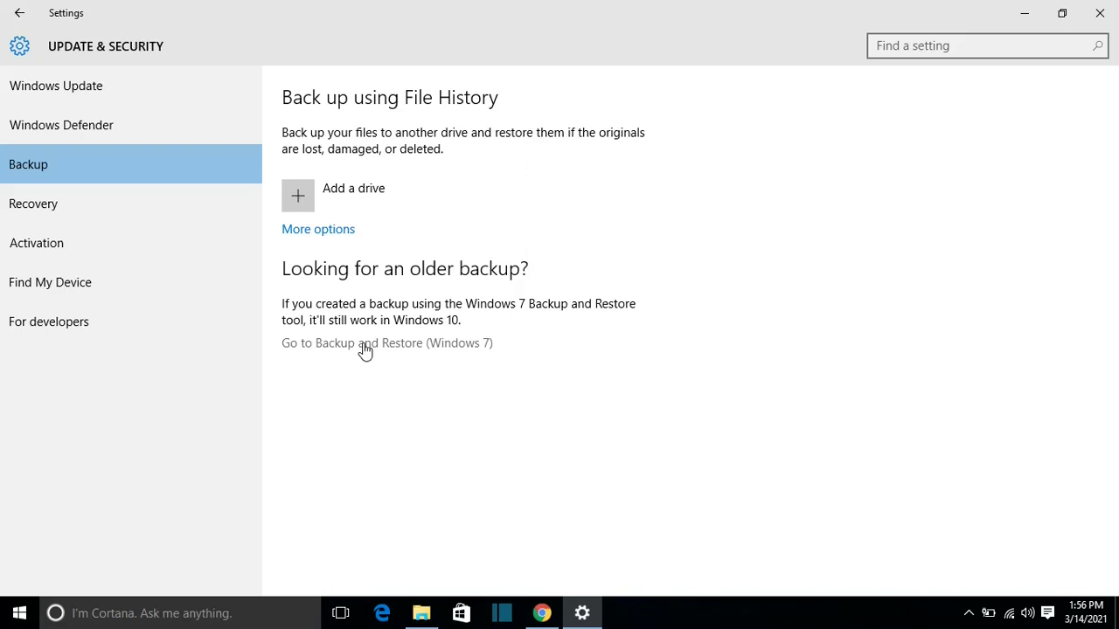
# Add VERBATIM HD (F:) as the File History drive and set file backups to Daily.
pyautogui.click(368, 197)
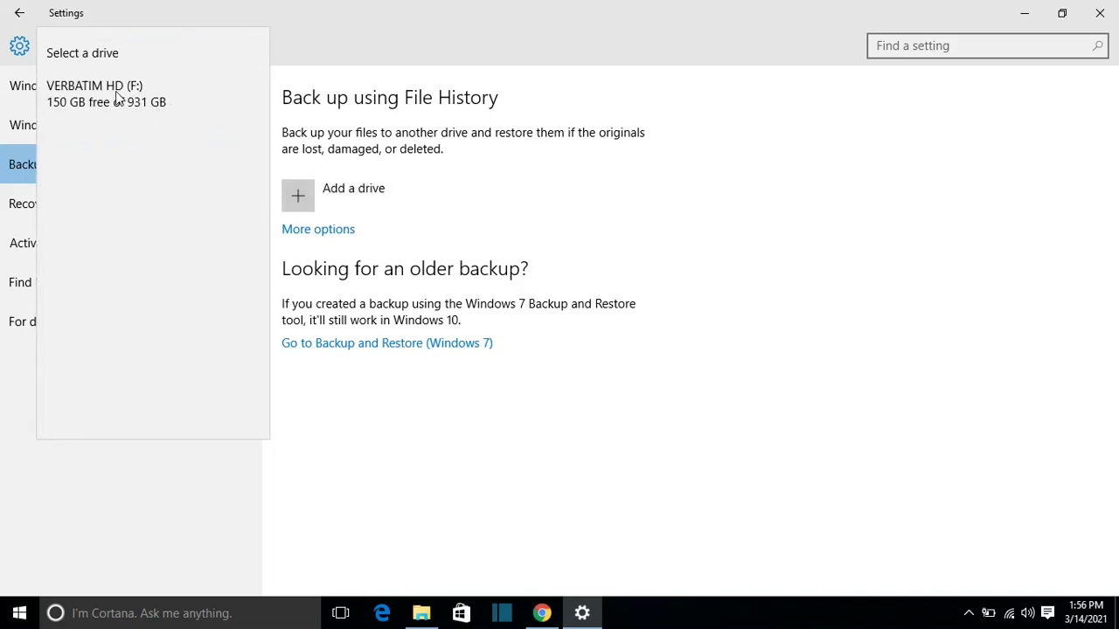
pyautogui.click(117, 94)
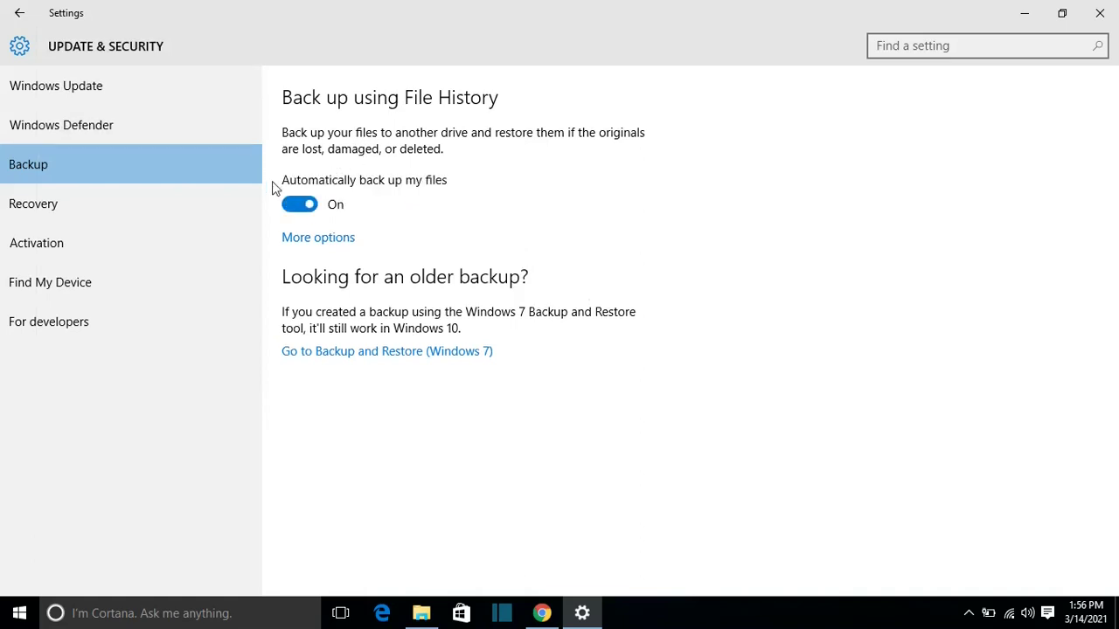
pyautogui.click(302, 238)
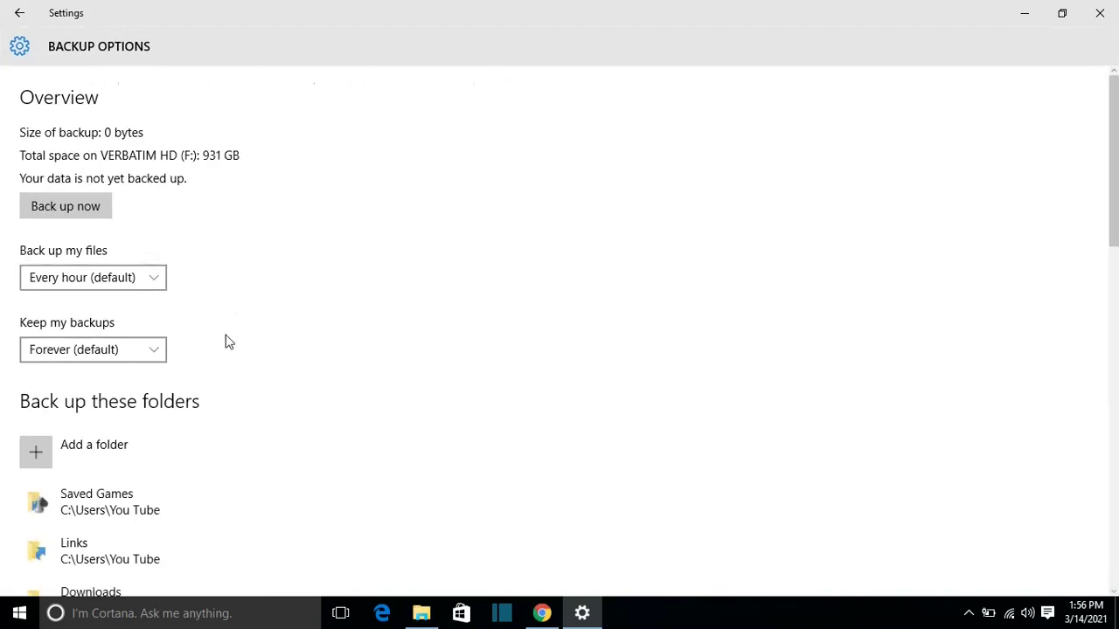
pyautogui.scroll(-1, 199, 336)
pyautogui.scroll(1, 199, 332)
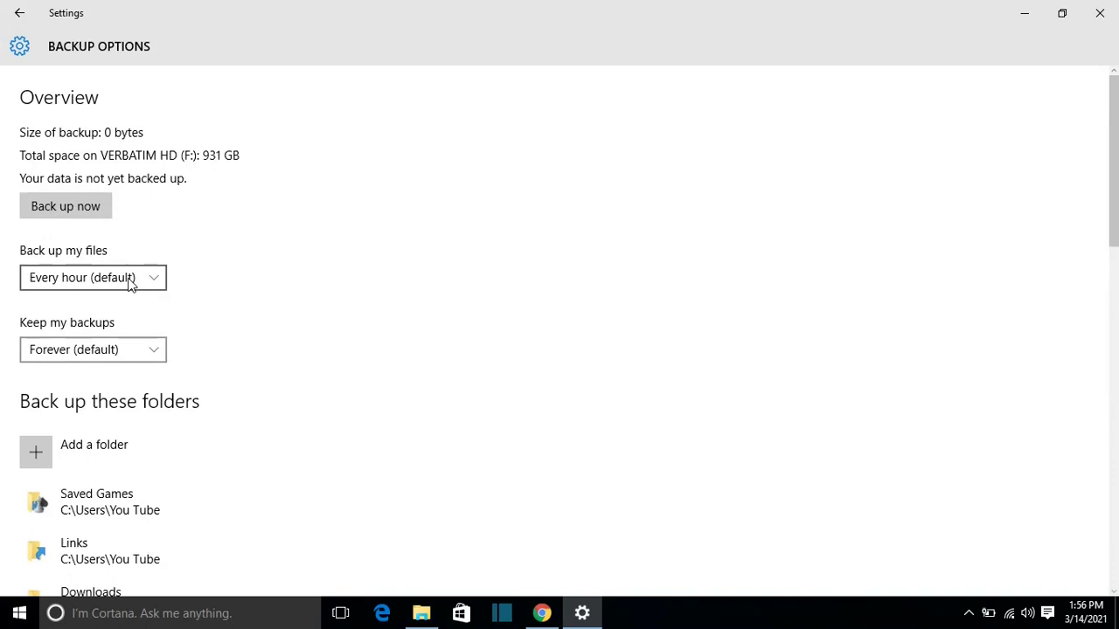
pyautogui.click(130, 278)
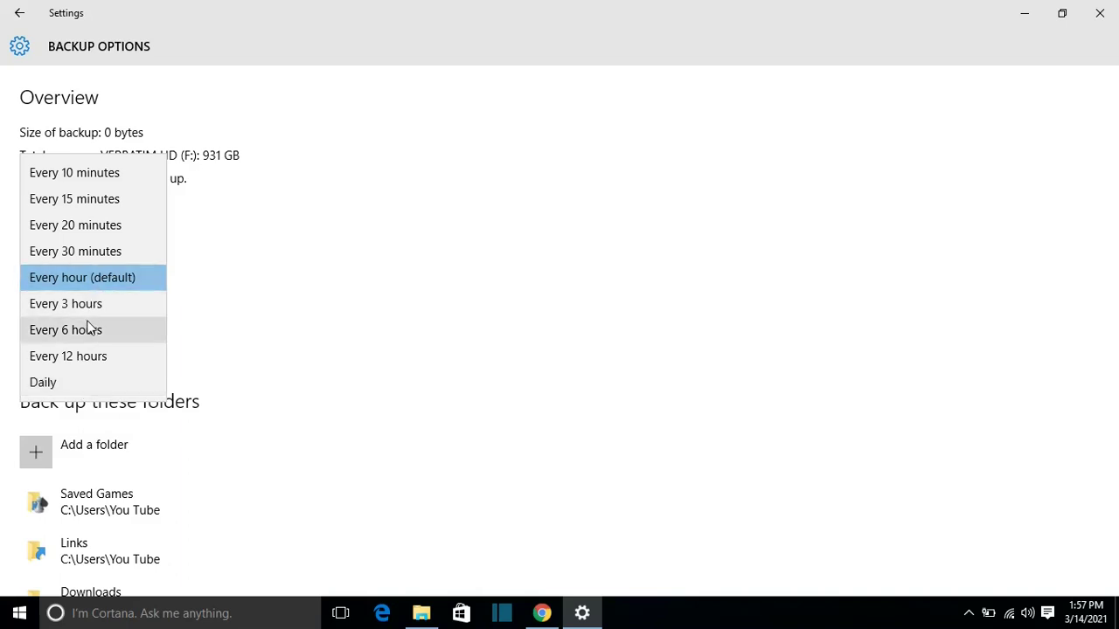
pyautogui.click(45, 384)
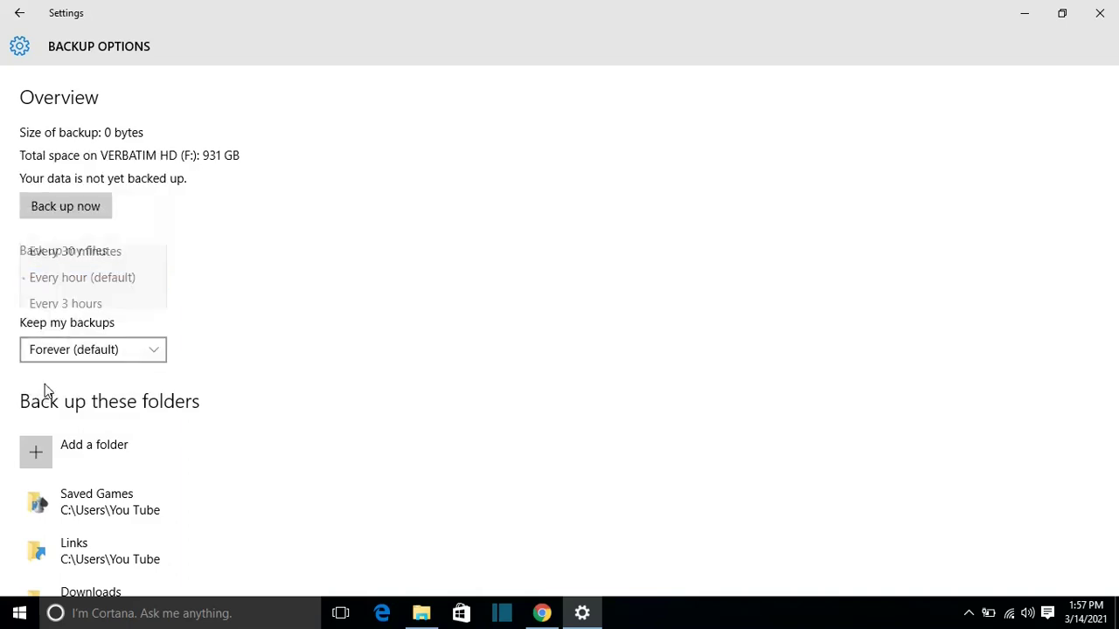
pyautogui.scroll(-1, 188, 368)
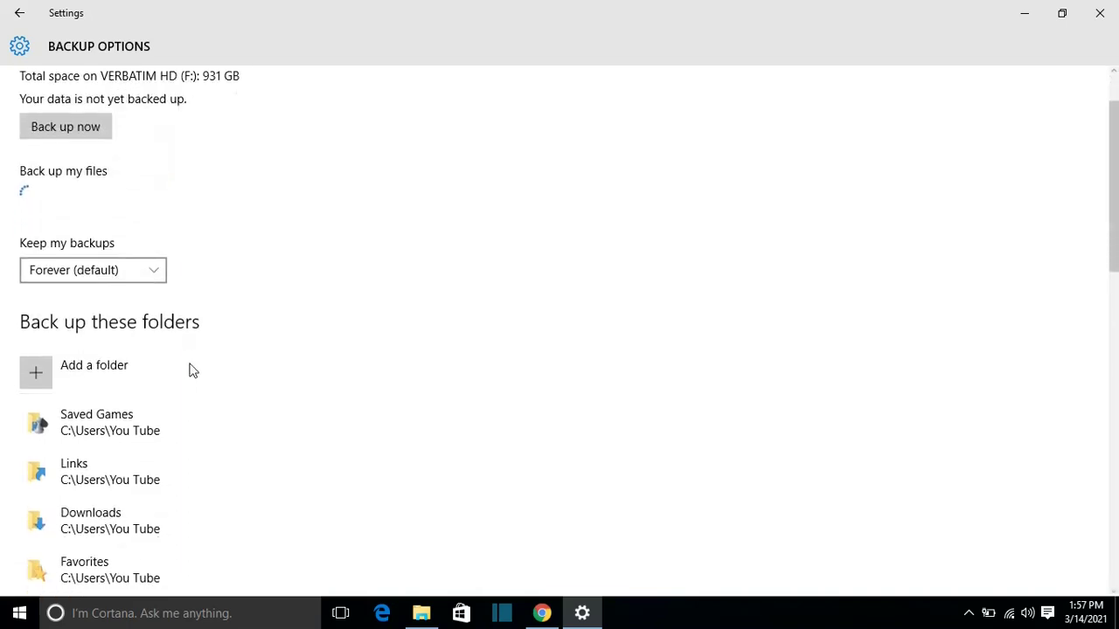
pyautogui.click(129, 273)
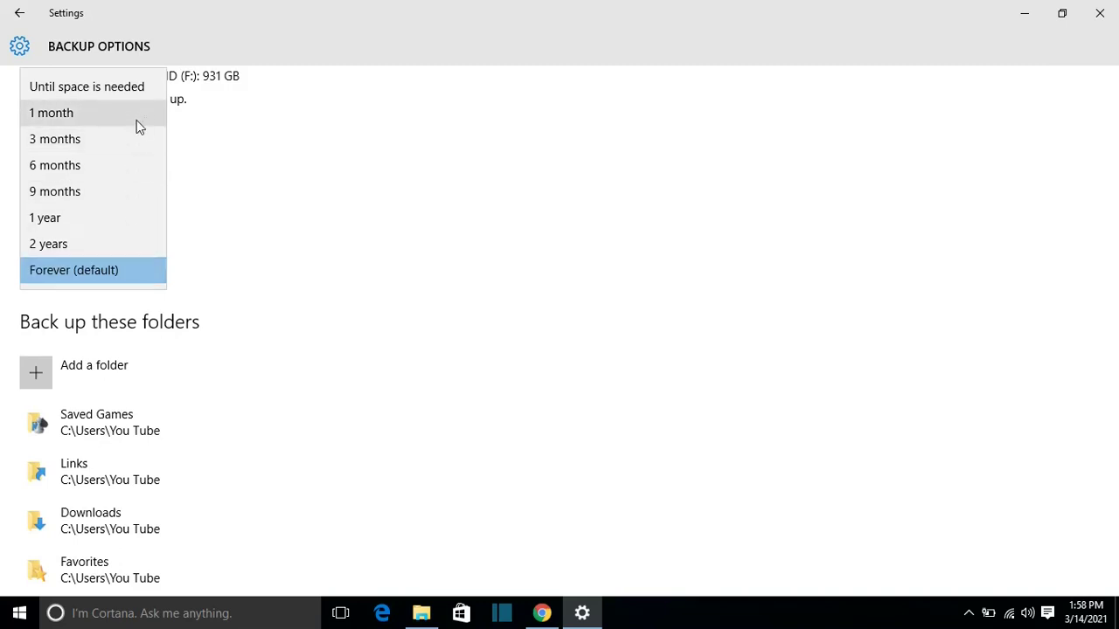
pyautogui.scroll(-3, 101, 160)
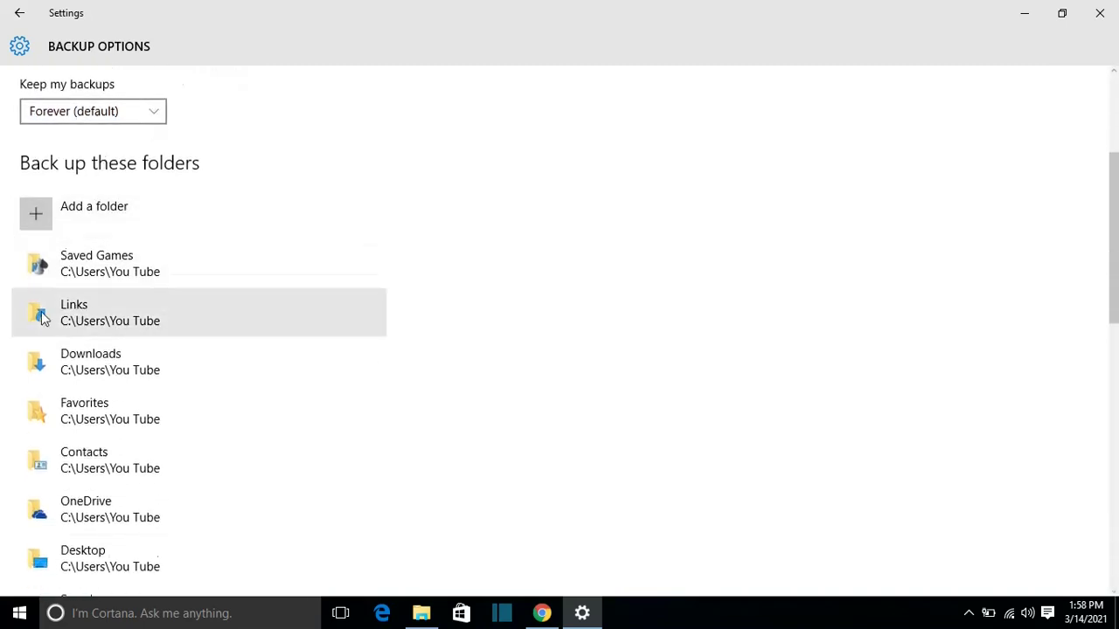
pyautogui.scroll(-3, 134, 475)
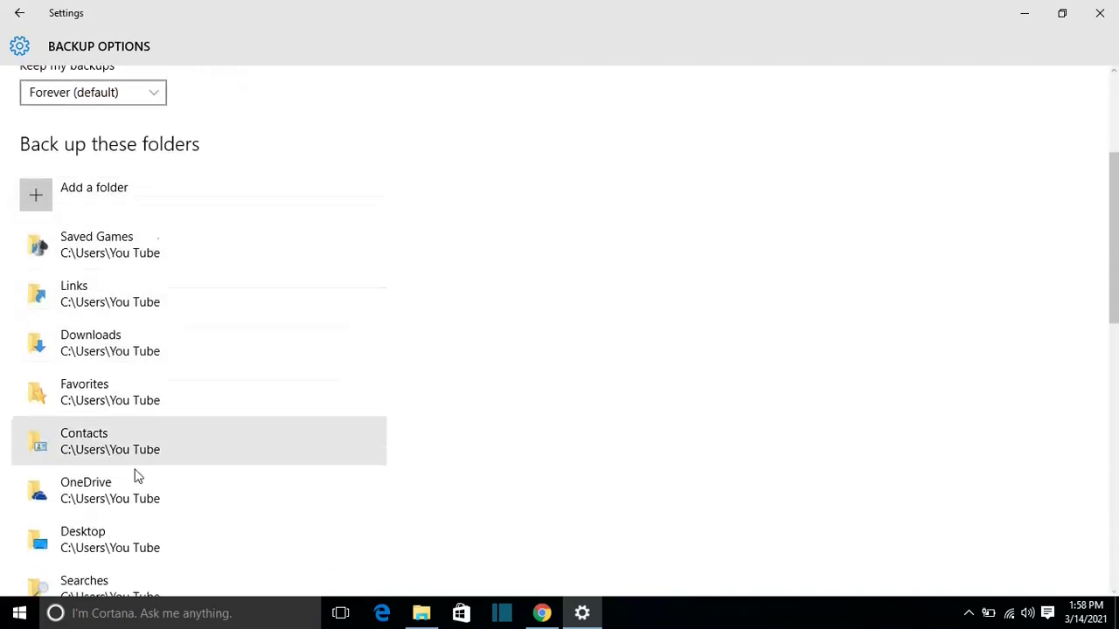
pyautogui.scroll(3, 137, 454)
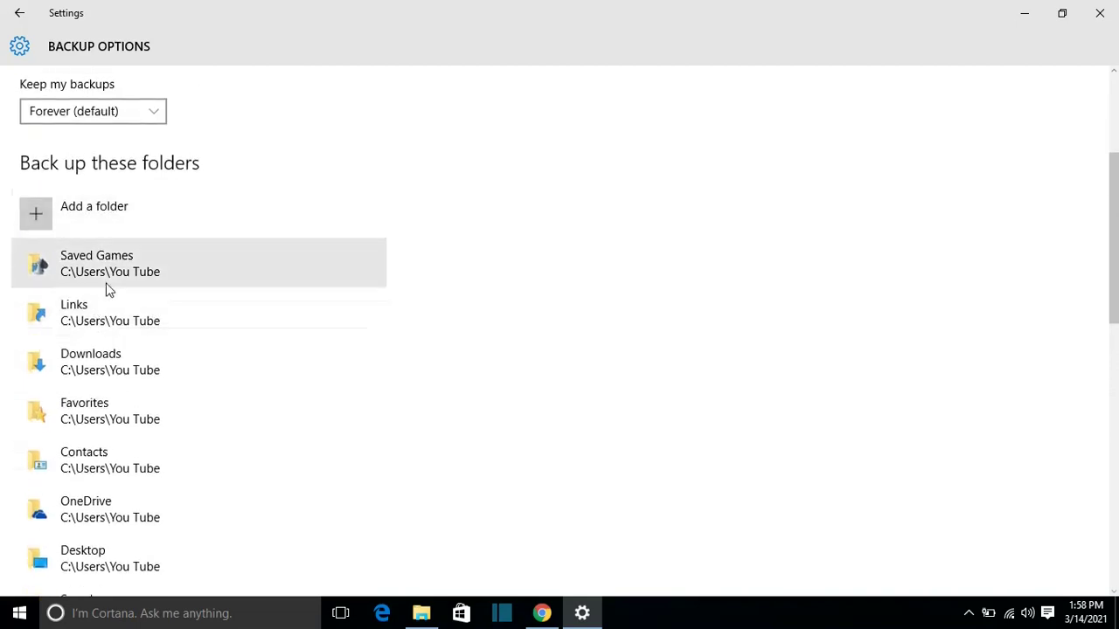
pyautogui.scroll(-10, 110, 288)
pyautogui.scroll(1, 131, 228)
pyautogui.scroll(9, 140, 192)
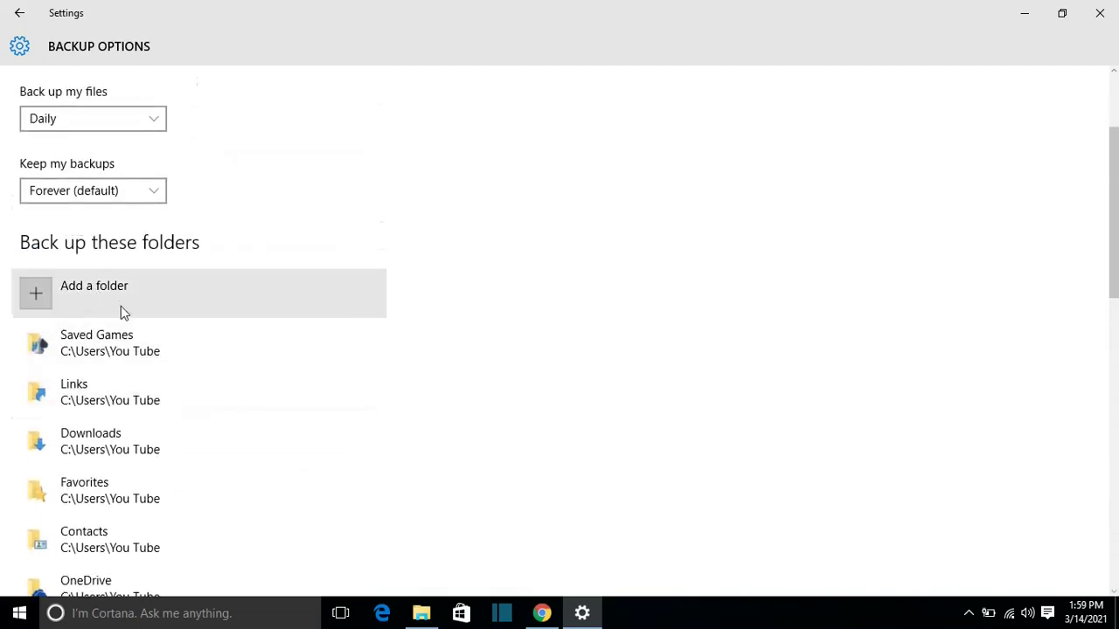
pyautogui.scroll(-2, 119, 336)
pyautogui.click(133, 260)
pyautogui.scroll(-1, 136, 264)
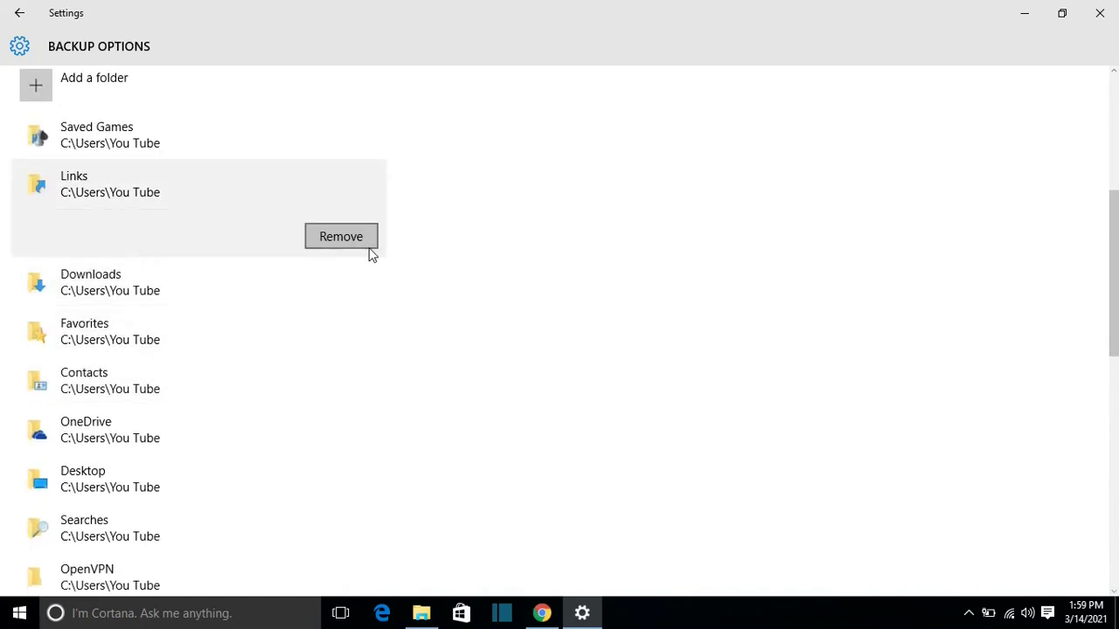
pyautogui.scroll(-6, 157, 232)
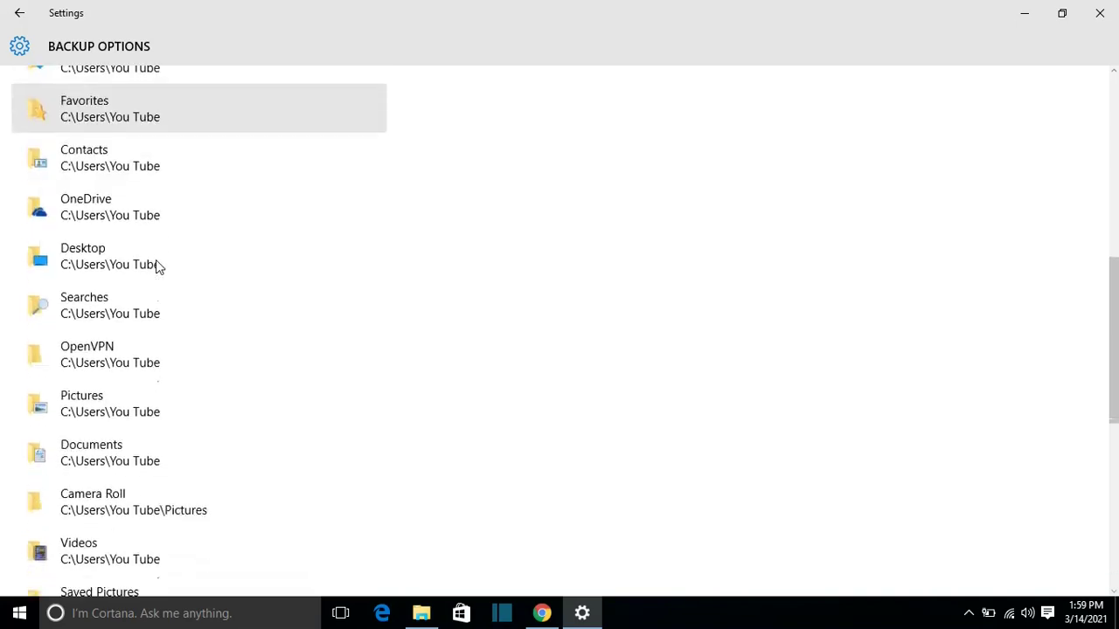
pyautogui.scroll(-4, 156, 263)
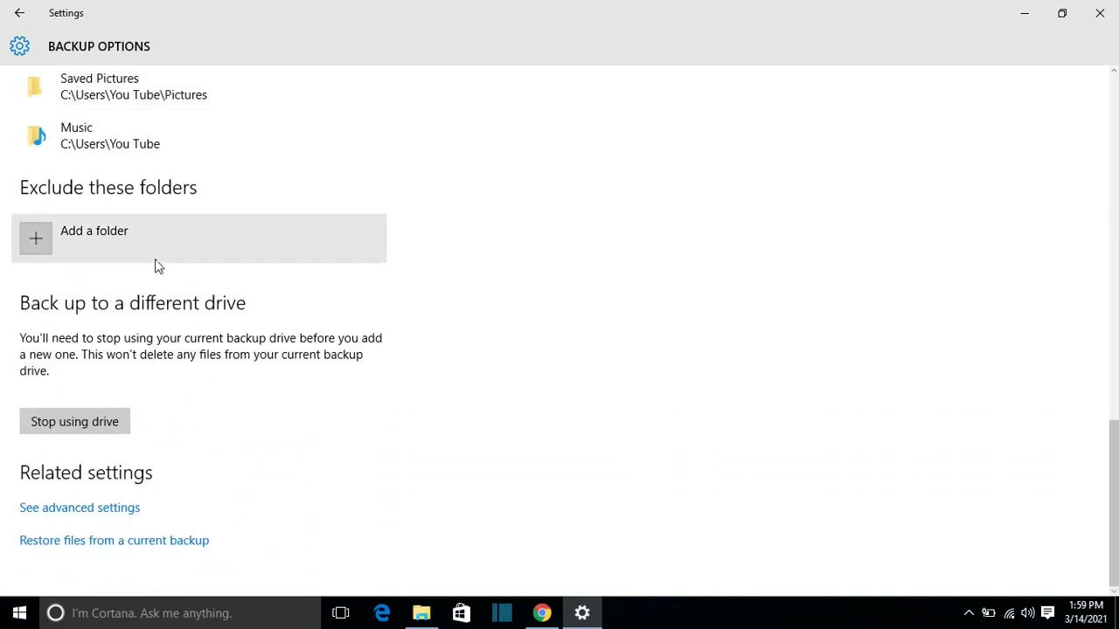
pyautogui.scroll(10, 309, 291)
pyautogui.scroll(10, 311, 292)
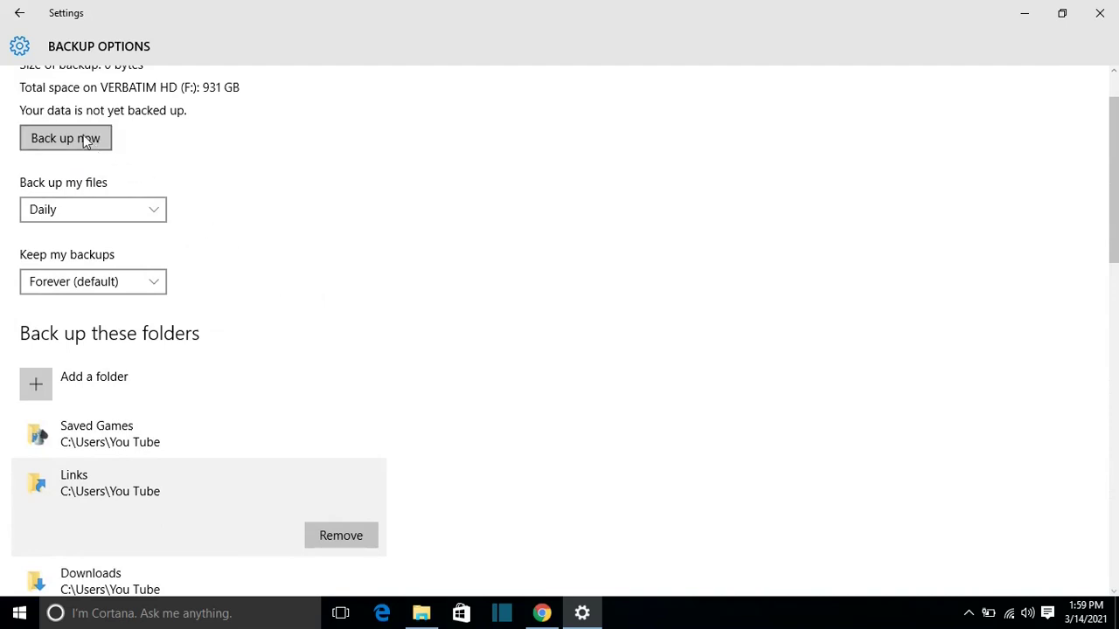
# Return to the Backup page and launch Backup and Restore (Windows 7).
pyautogui.click(21, 10)
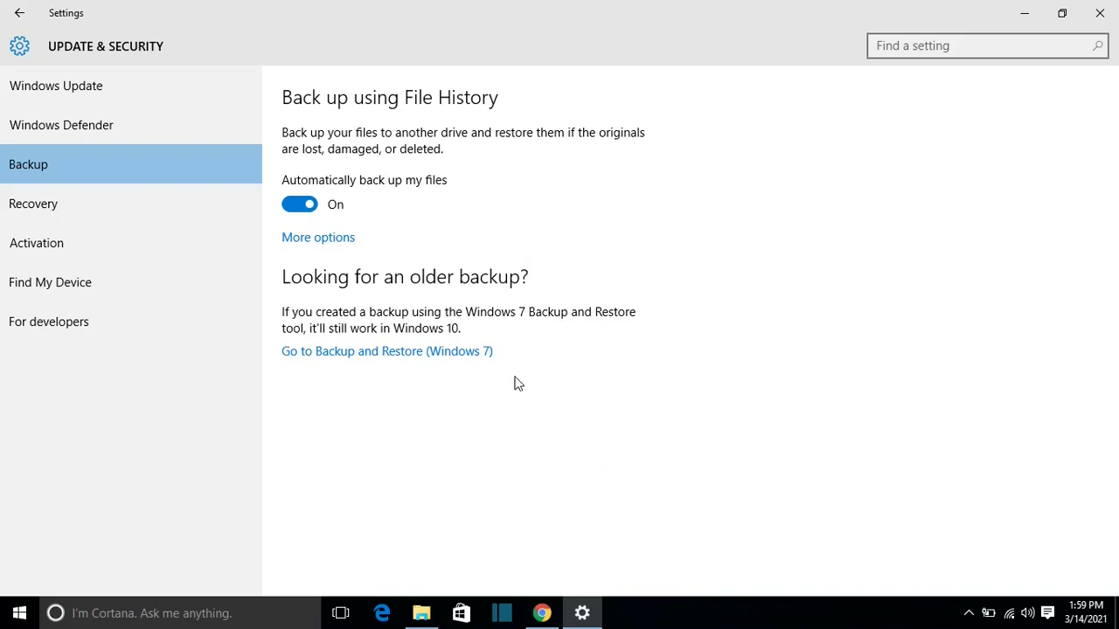
pyautogui.click(368, 354)
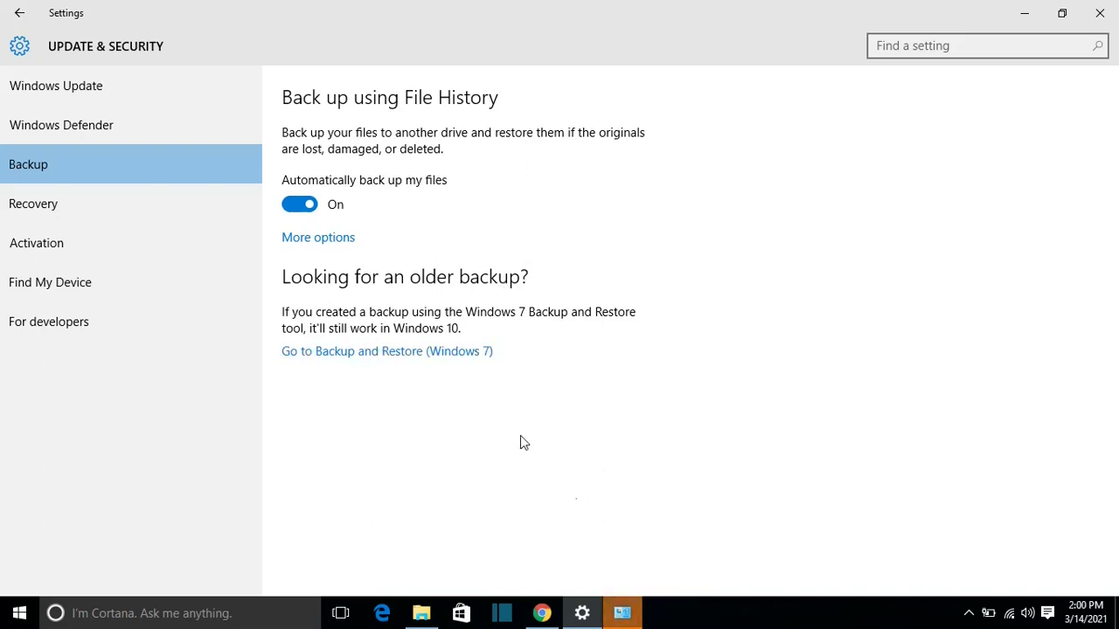
# Bring Backup and Restore (Windows 7) forward and start the Set up backup wizard.
pyautogui.click(622, 617)
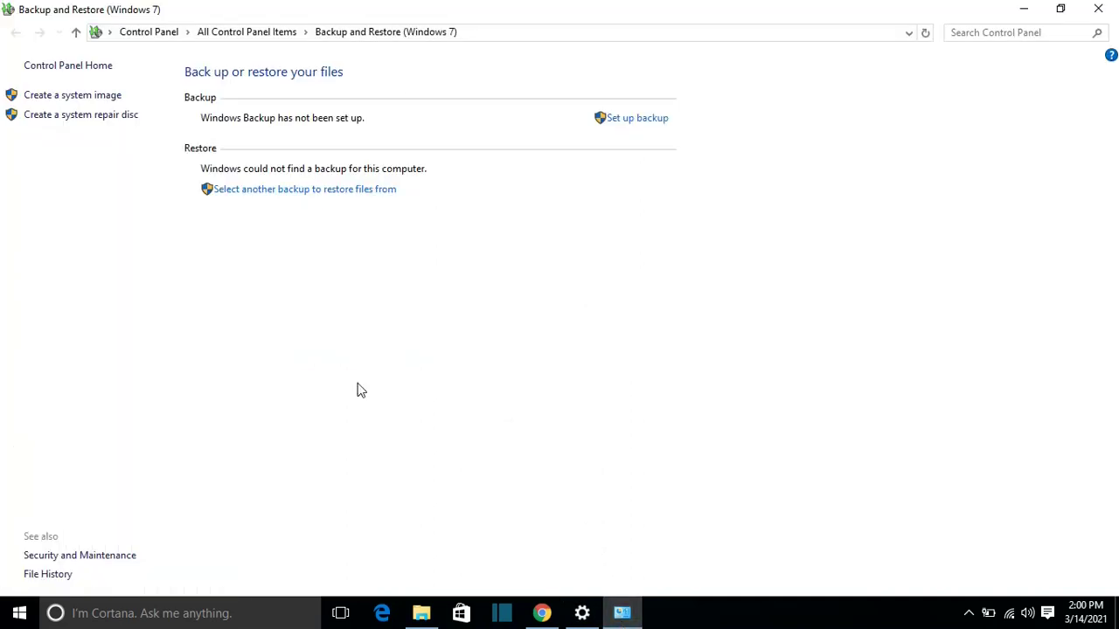
pyautogui.click(628, 119)
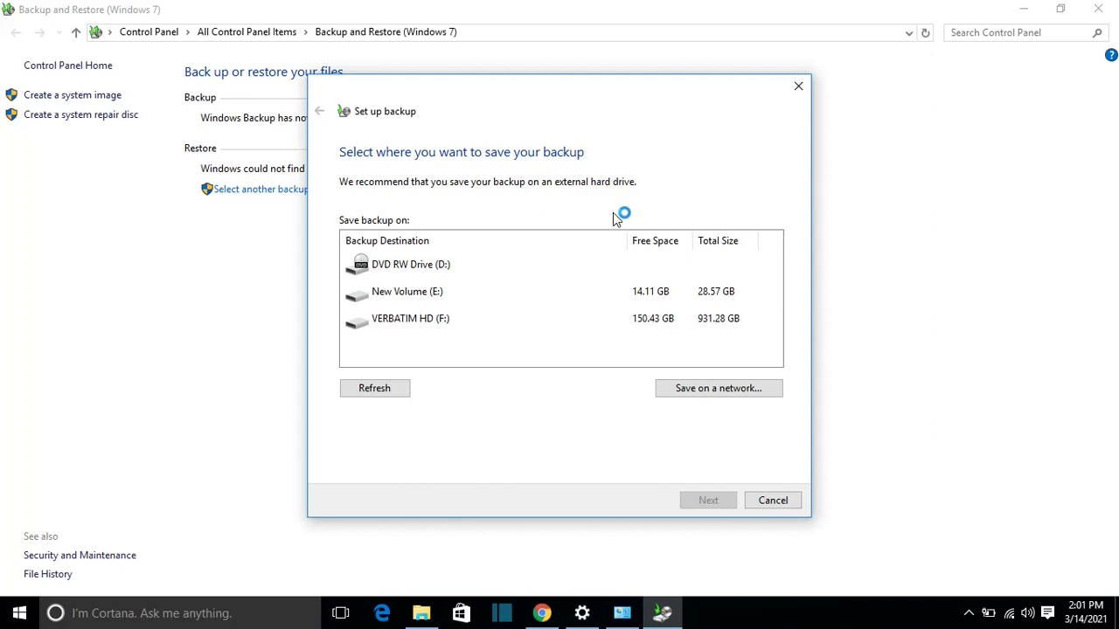
# Select New Volume (E:) as the backup destination and continue.
pyautogui.click(389, 300)
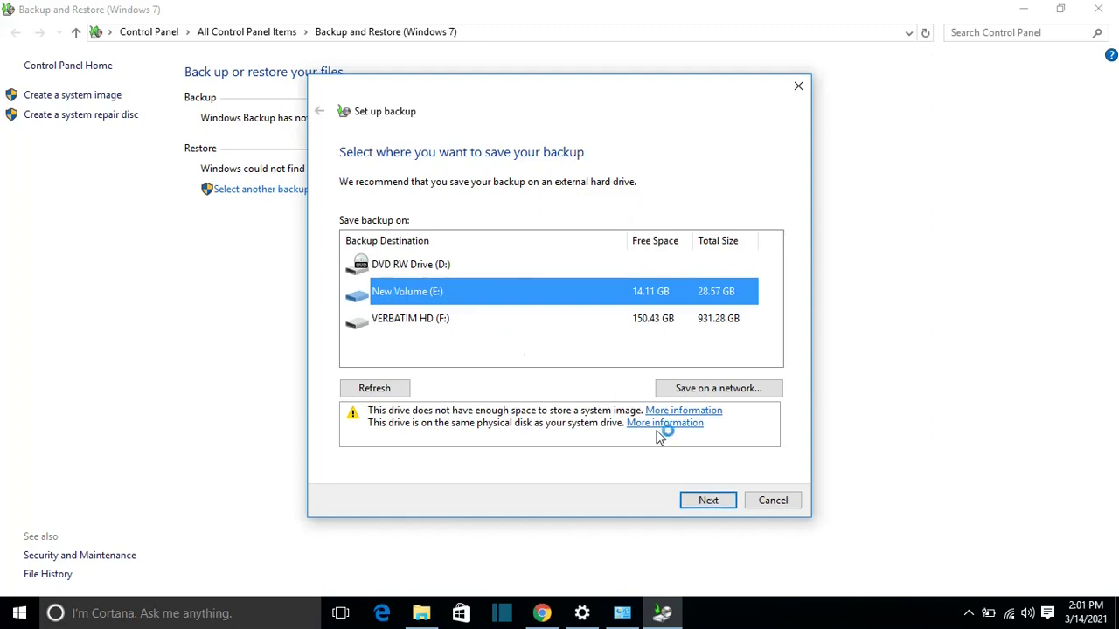
pyautogui.click(707, 502)
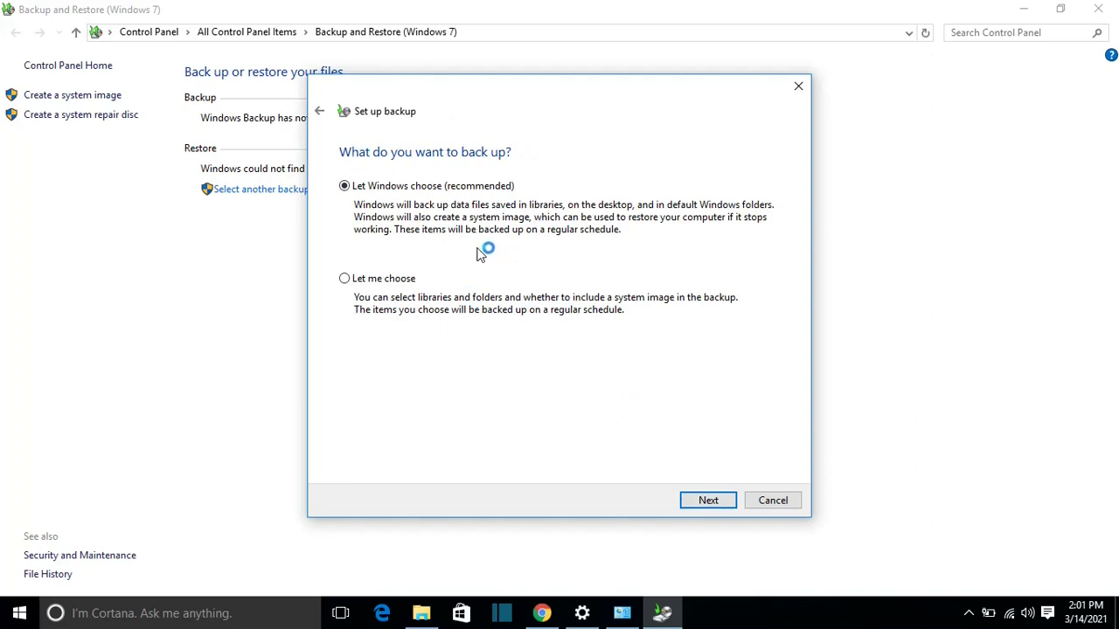
# Switch to 'Let me choose' and review each user's libraries to back up.
pyautogui.click(406, 282)
pyautogui.click(720, 503)
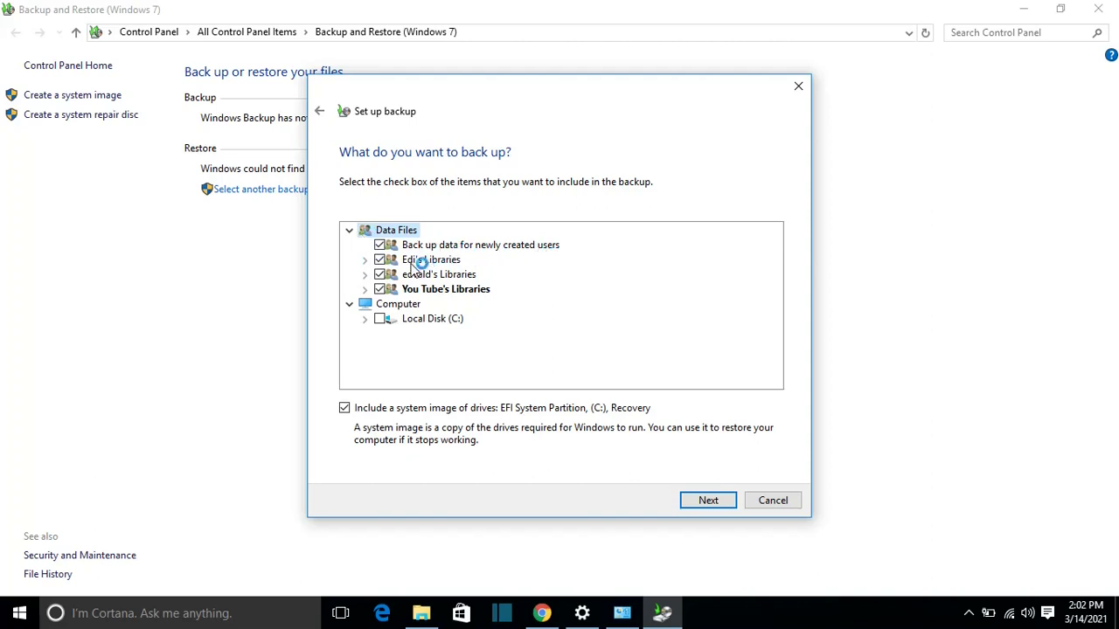
pyautogui.click(365, 261)
pyautogui.click(365, 261)
pyautogui.click(365, 275)
pyautogui.click(365, 275)
pyautogui.click(364, 290)
pyautogui.scroll(-1, 379, 337)
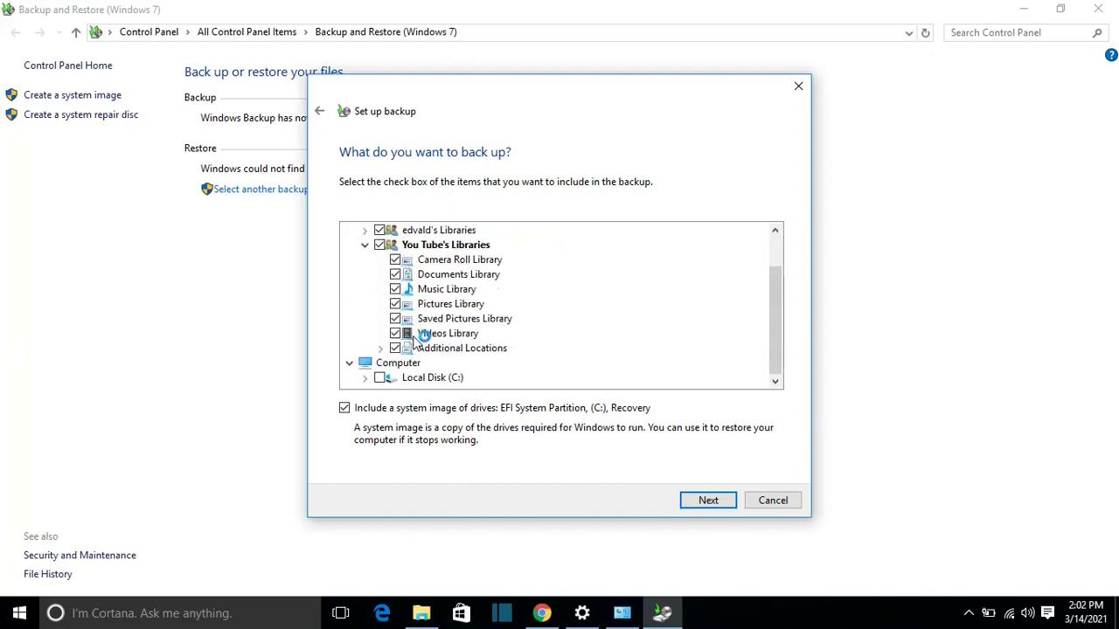
pyautogui.scroll(1, 397, 332)
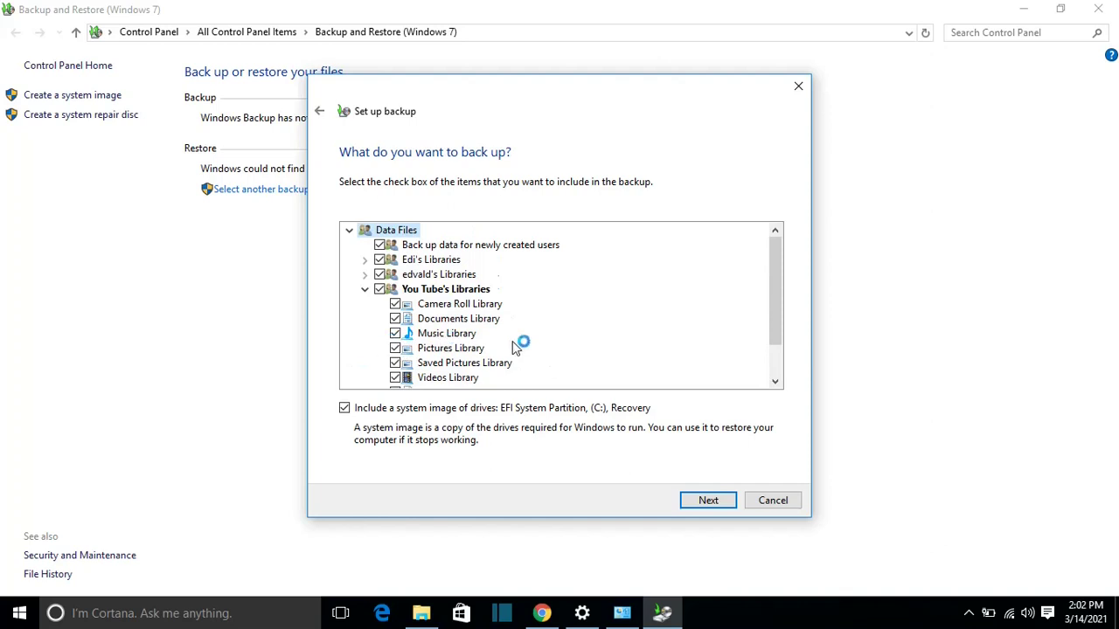
pyautogui.scroll(-1, 458, 355)
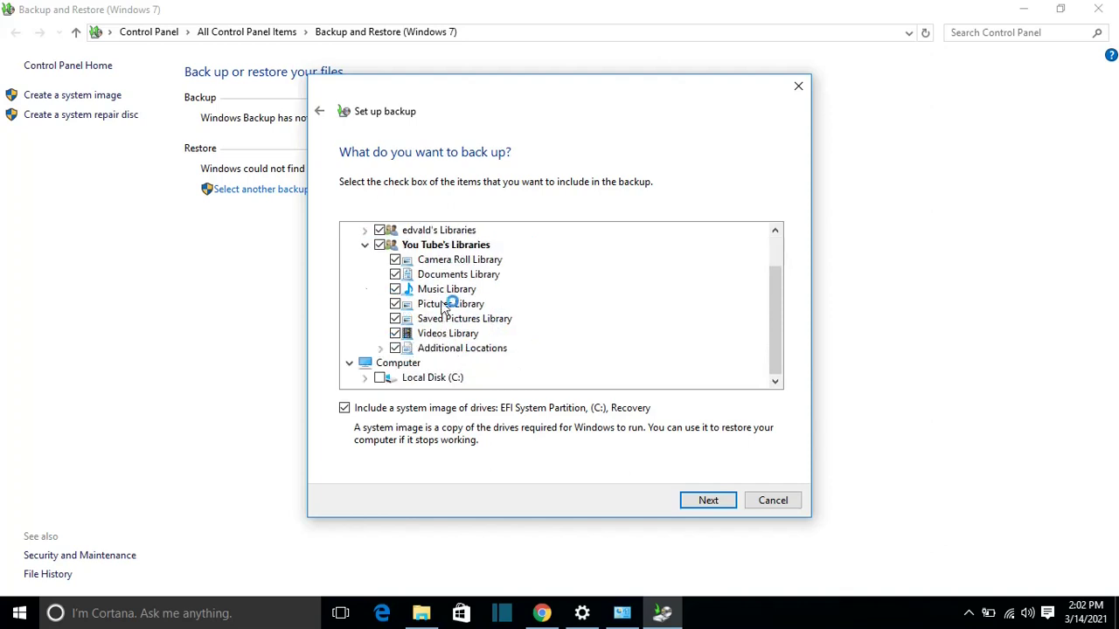
pyautogui.scroll(1, 437, 336)
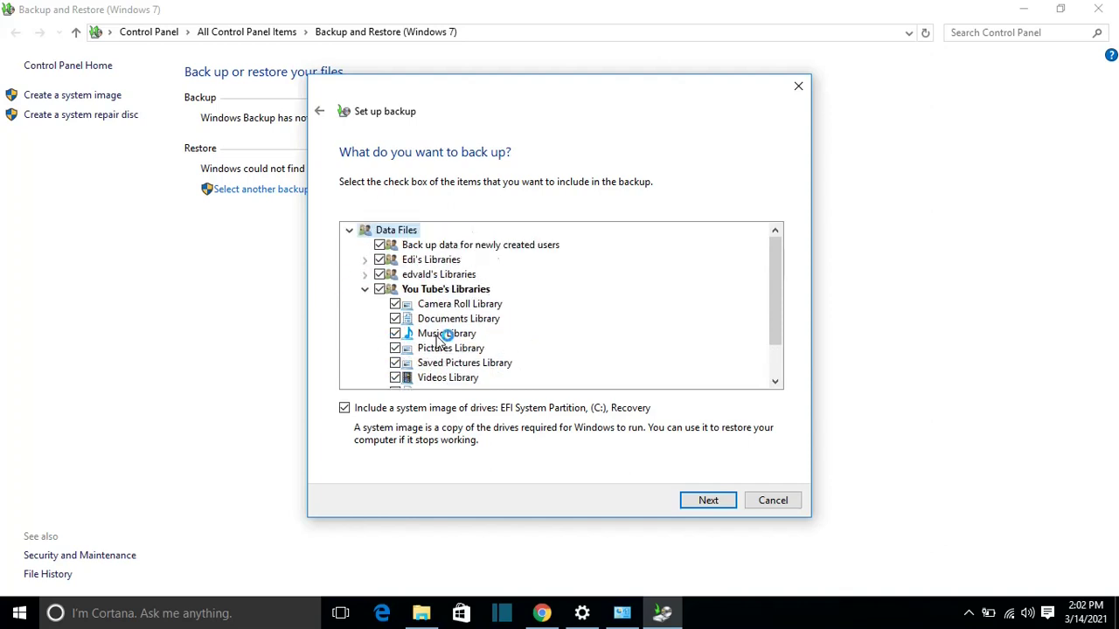
pyautogui.click(365, 290)
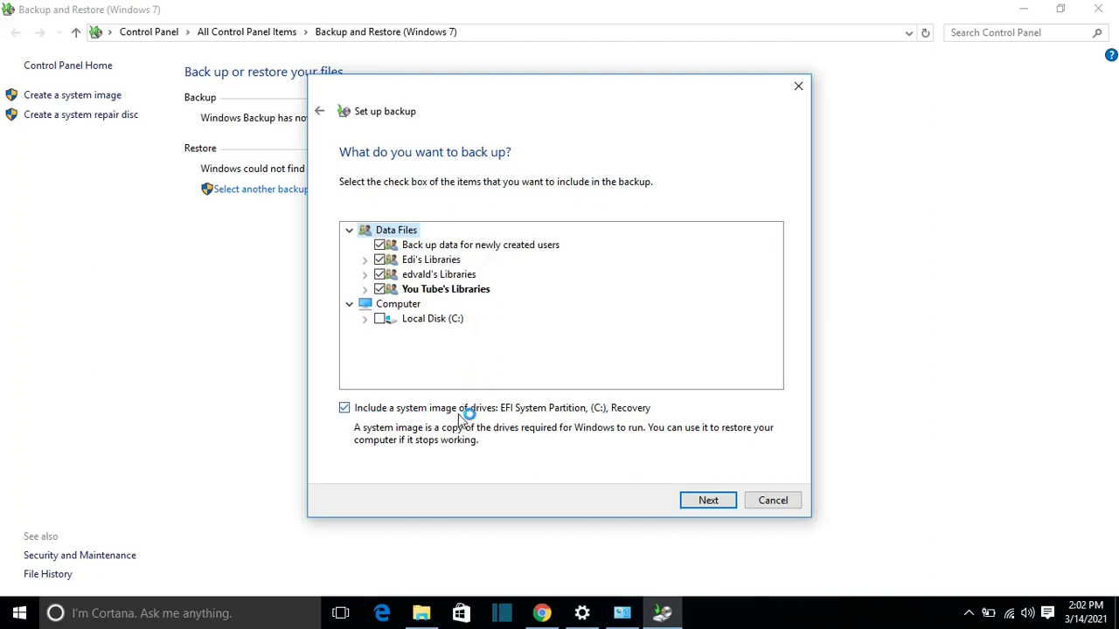
# Keep the system image included, leave Local Disk (C:) unchecked, and continue to review.
pyautogui.click(344, 407)
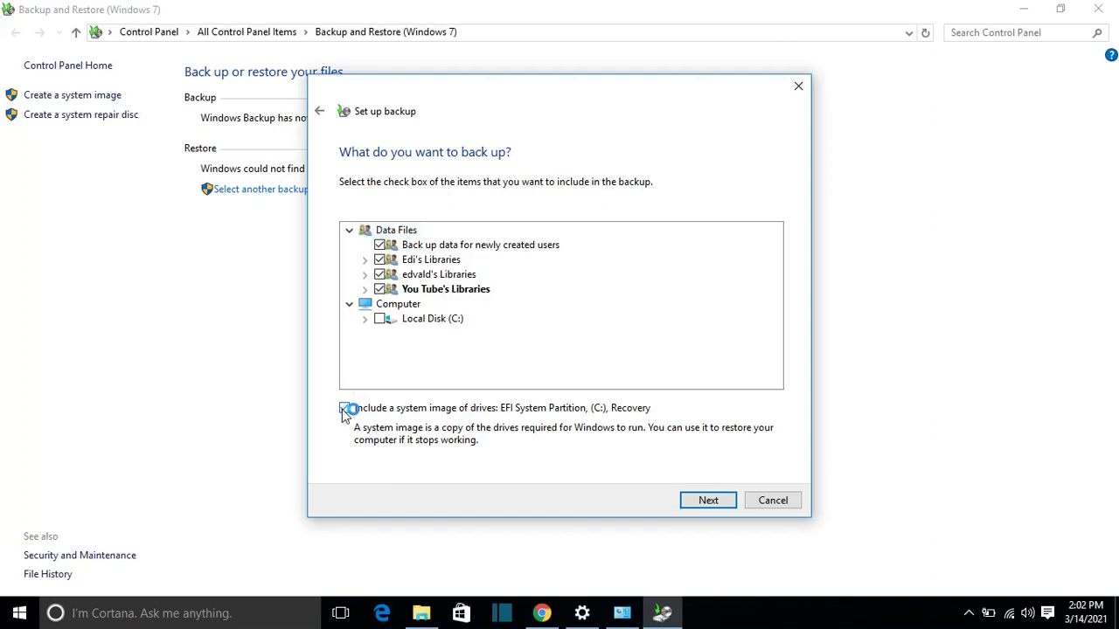
pyautogui.click(345, 408)
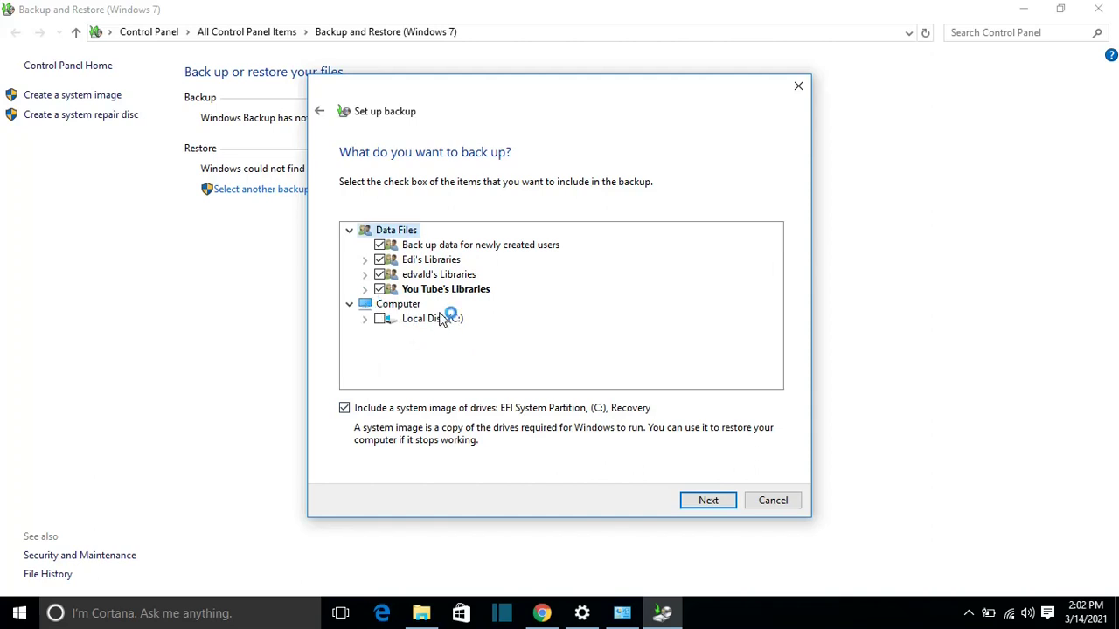
pyautogui.click(365, 319)
pyautogui.scroll(-2, 418, 262)
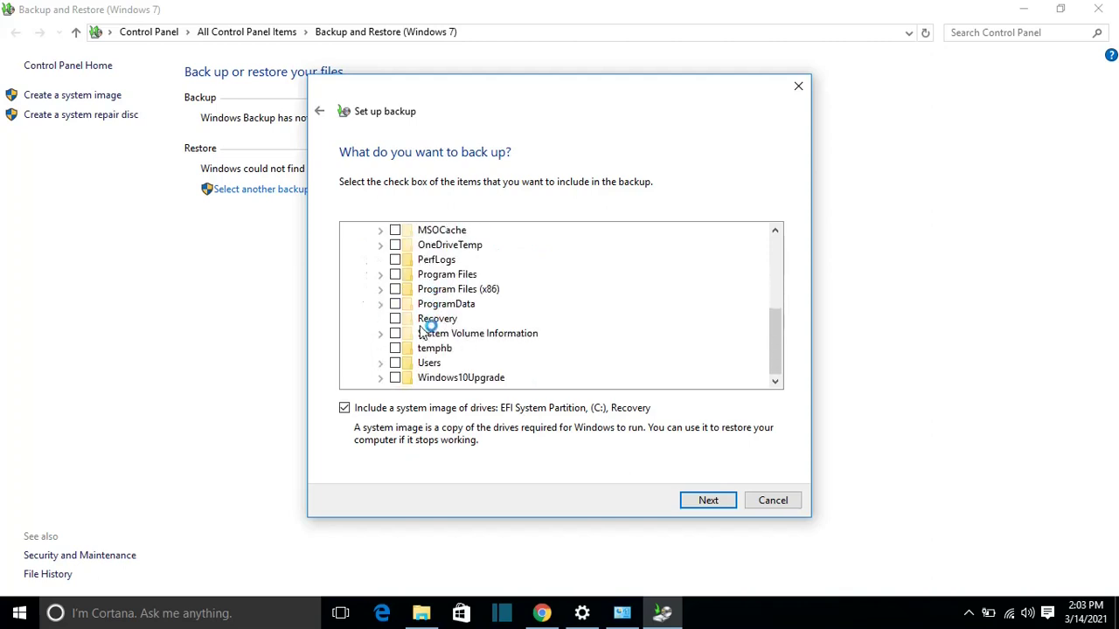
pyautogui.scroll(3, 426, 362)
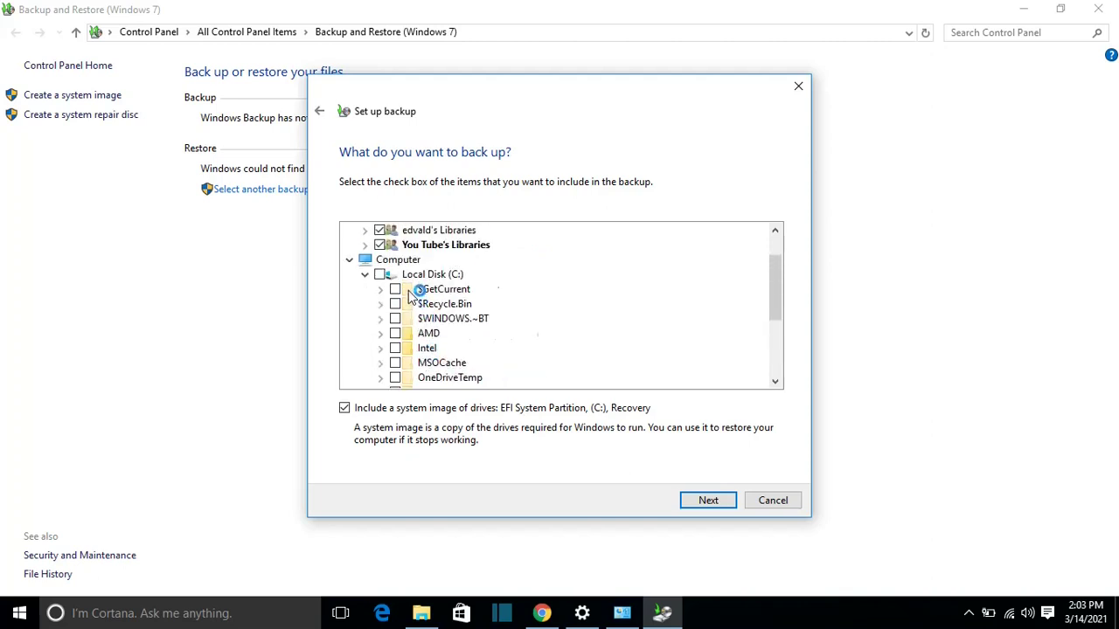
pyautogui.scroll(-3, 475, 352)
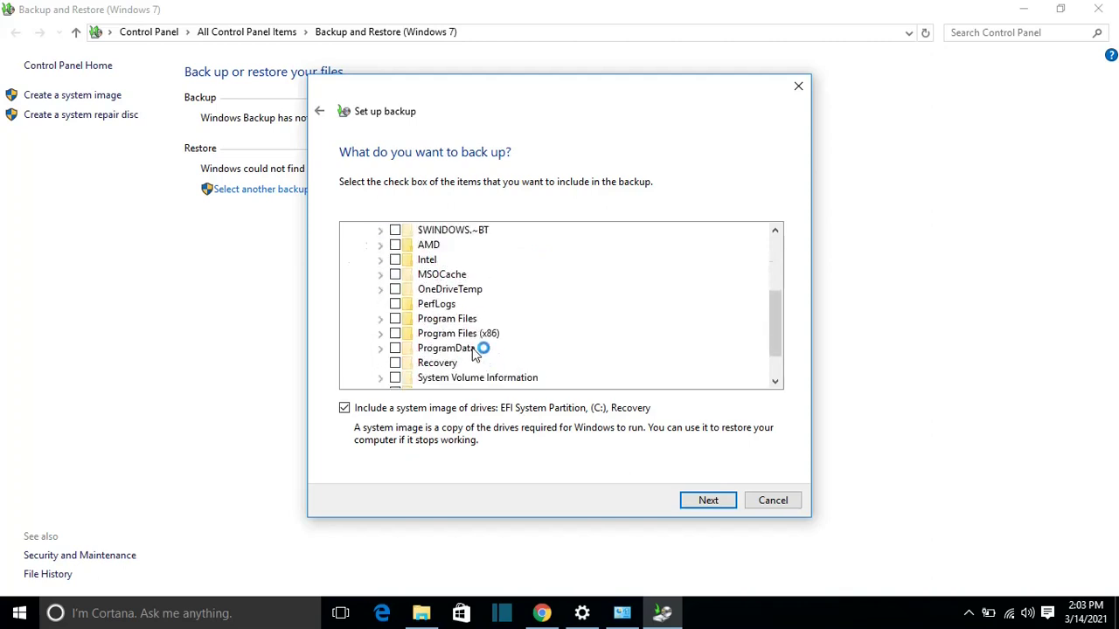
pyautogui.scroll(4, 428, 358)
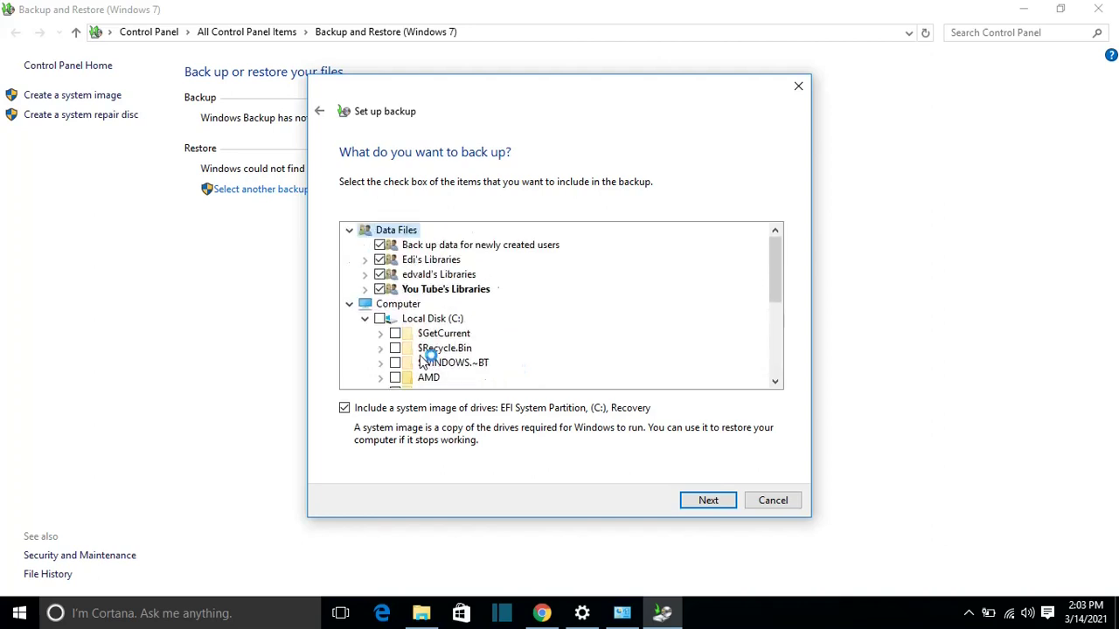
pyautogui.click(365, 319)
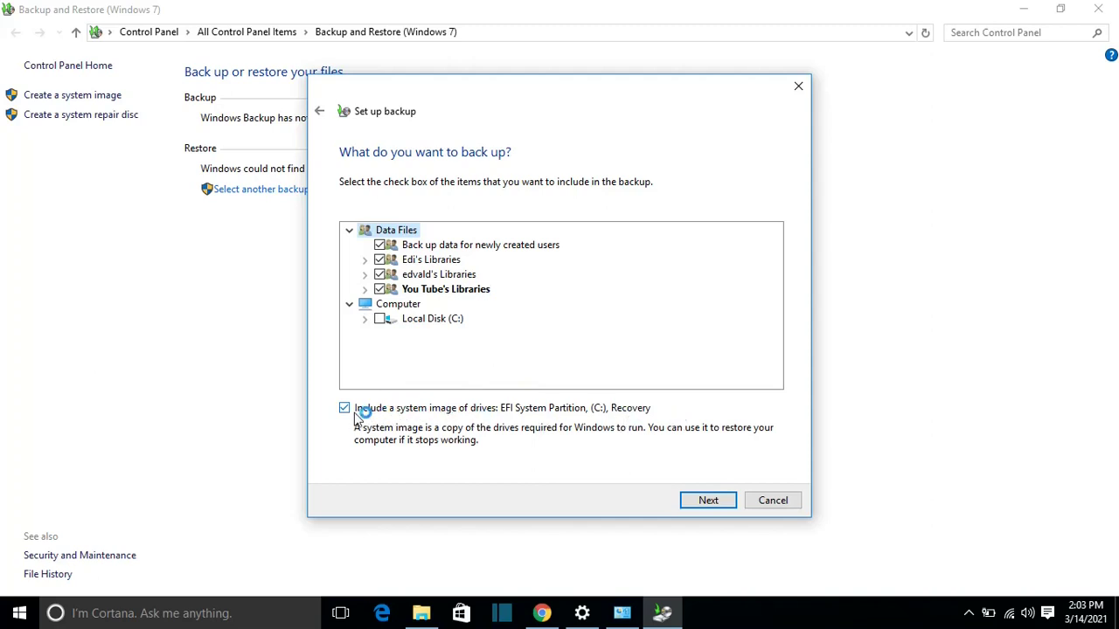
pyautogui.click(704, 501)
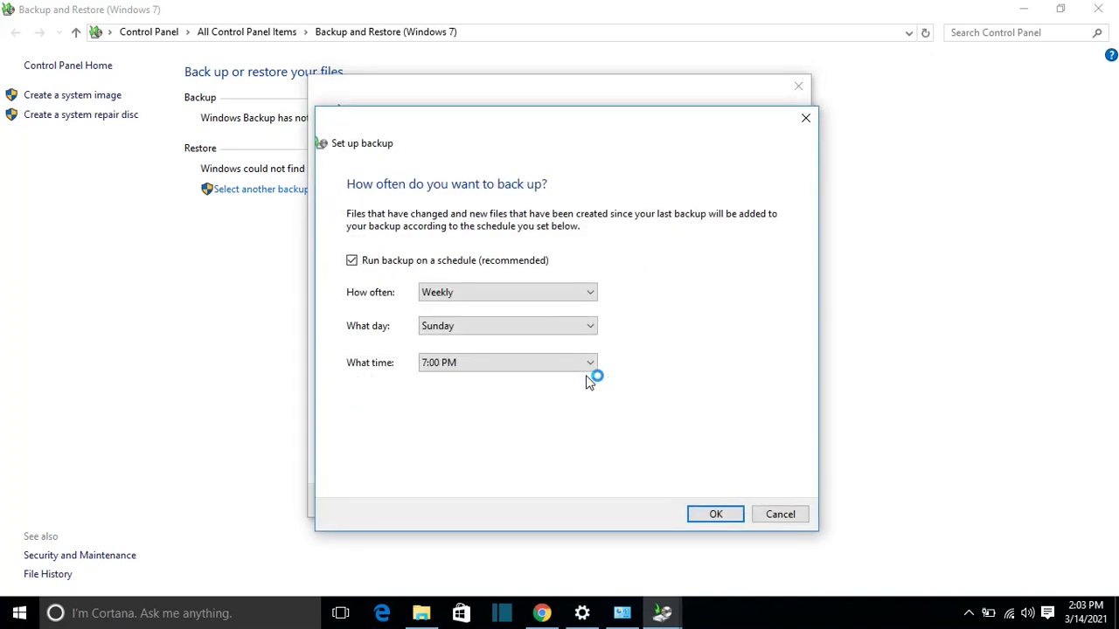
# Set the backup schedule to Daily, keeping the time at 7:00 PM.
pyautogui.click(562, 296)
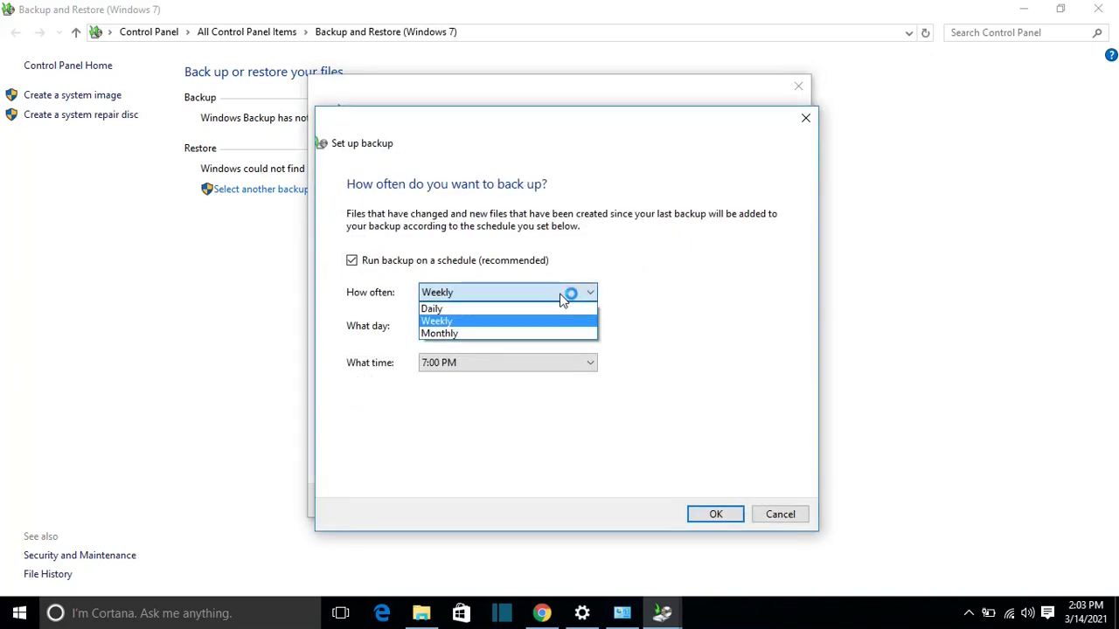
pyautogui.click(505, 310)
pyautogui.click(470, 362)
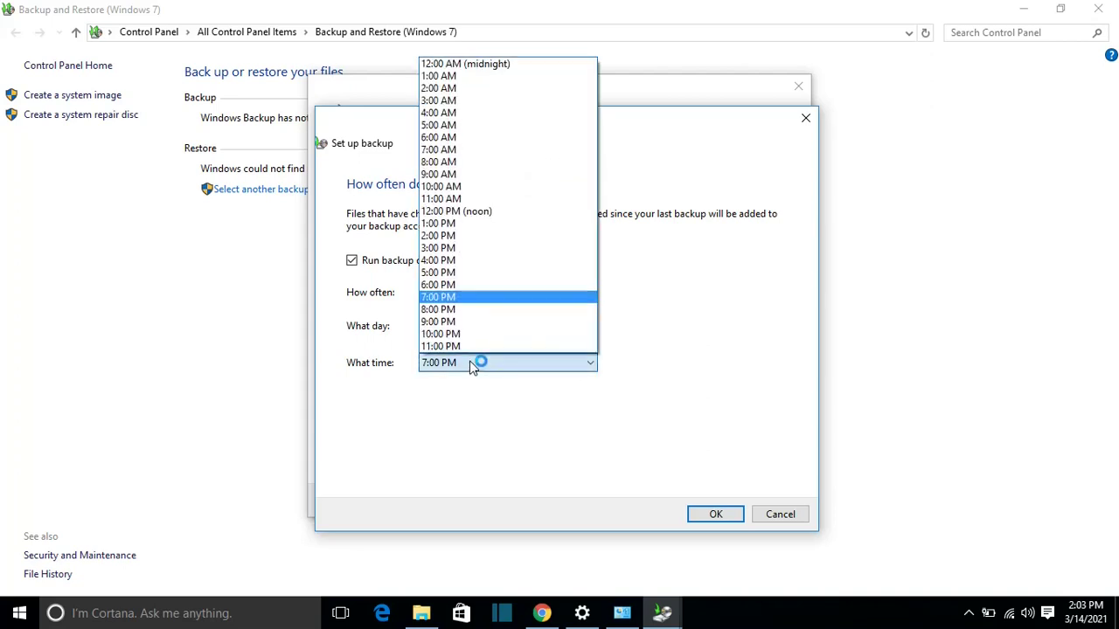
pyautogui.click(472, 364)
pyautogui.click(495, 294)
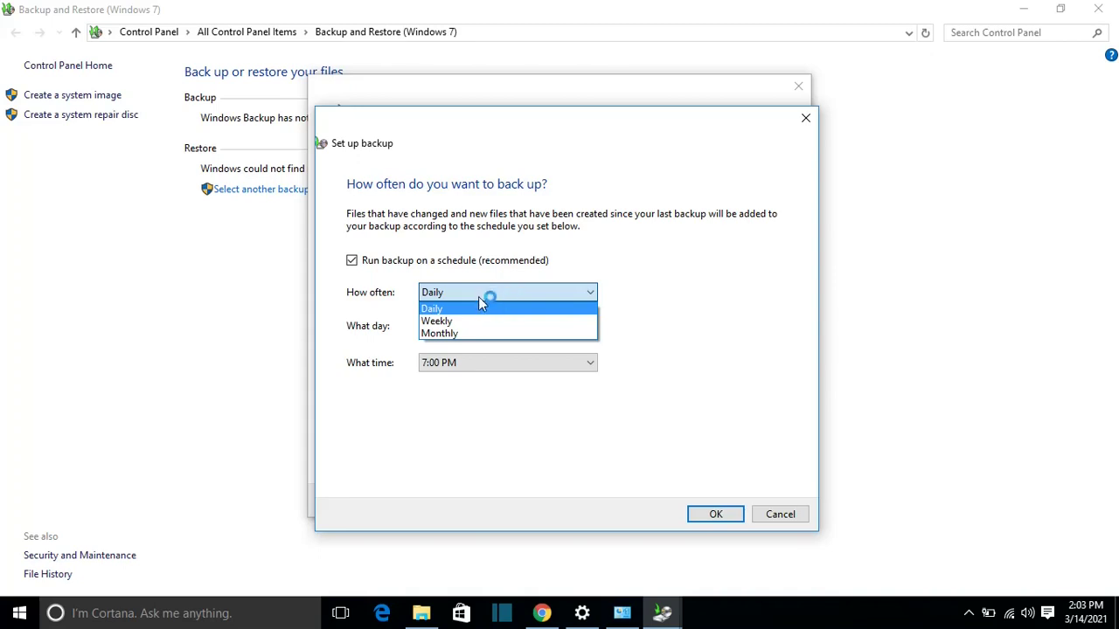
pyautogui.click(477, 308)
pyautogui.click(460, 362)
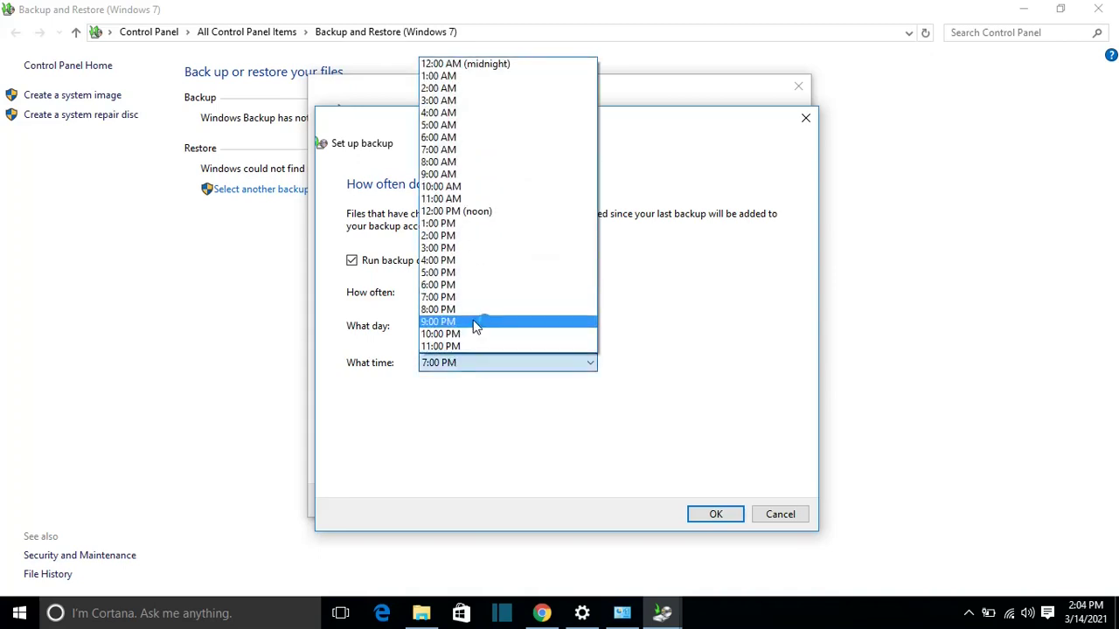
pyautogui.click(478, 297)
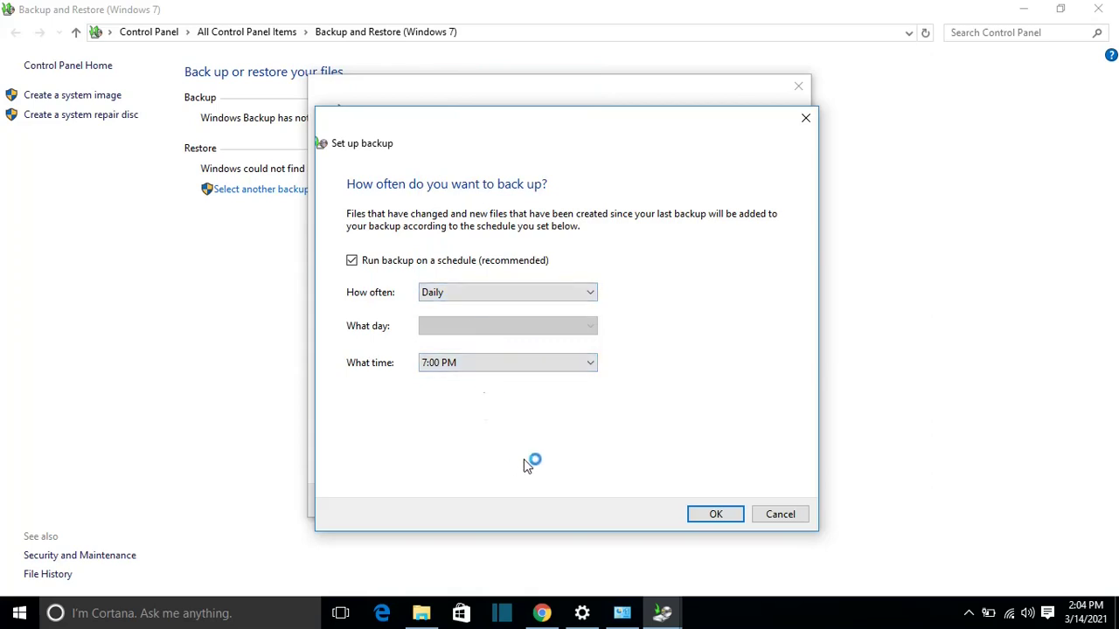
# Confirm the Daily 7:00 PM backup schedule.
pyautogui.click(716, 514)
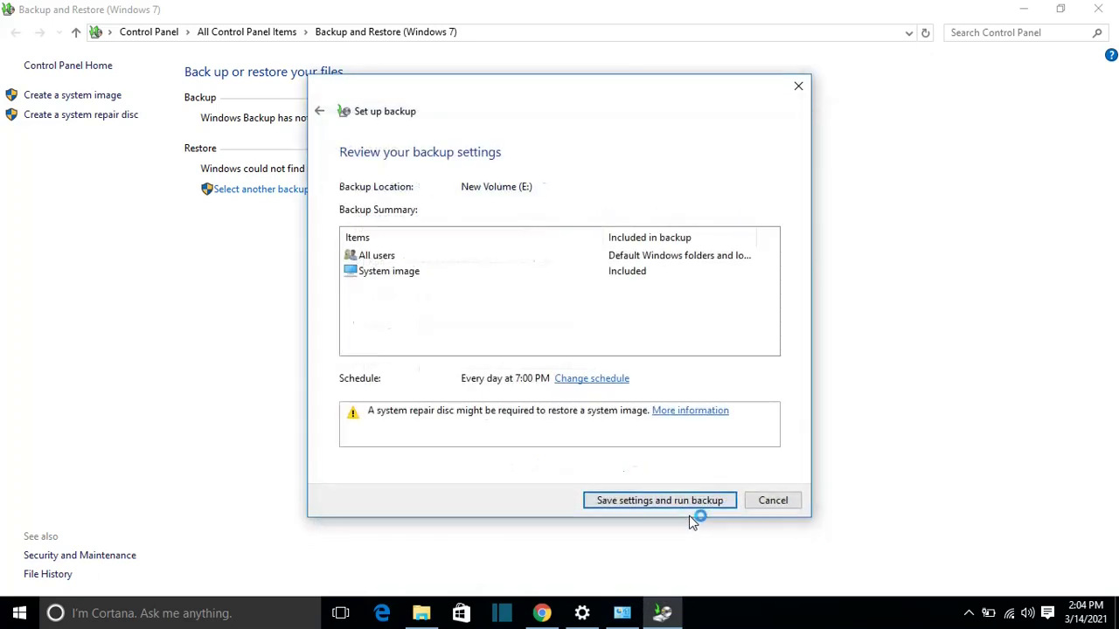